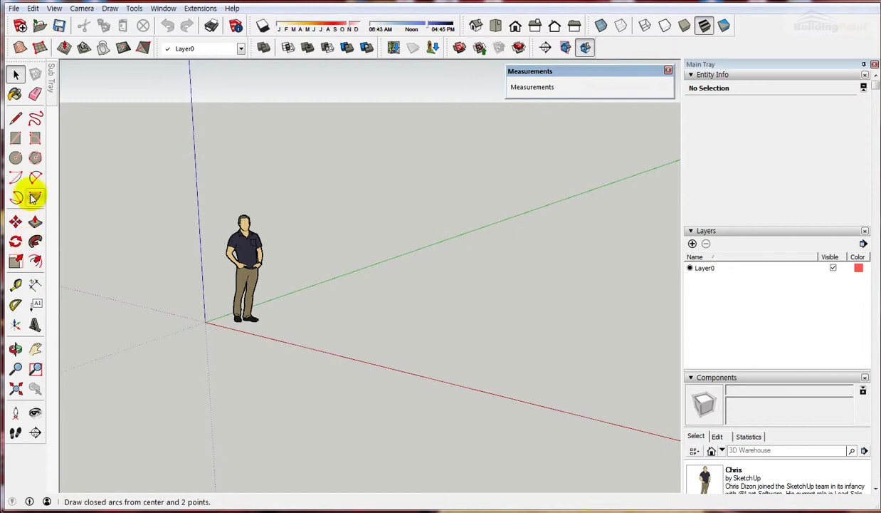
# Draw a 5000 by 5000 mm square on the ground plane near the scale figure
pyautogui.click(15, 137)
pyautogui.moveTo(291, 287); pyautogui.dragTo(389, 311, button='middle')
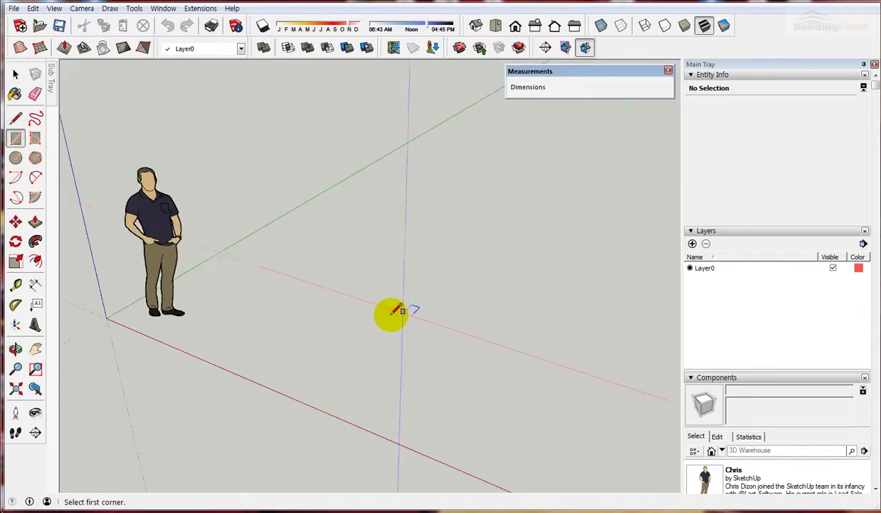
pyautogui.click(327, 331)
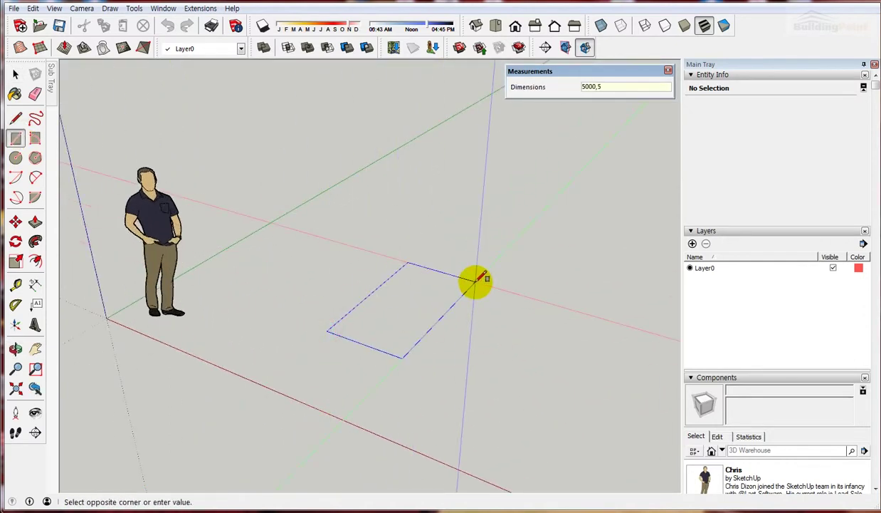
pyautogui.press('Return')
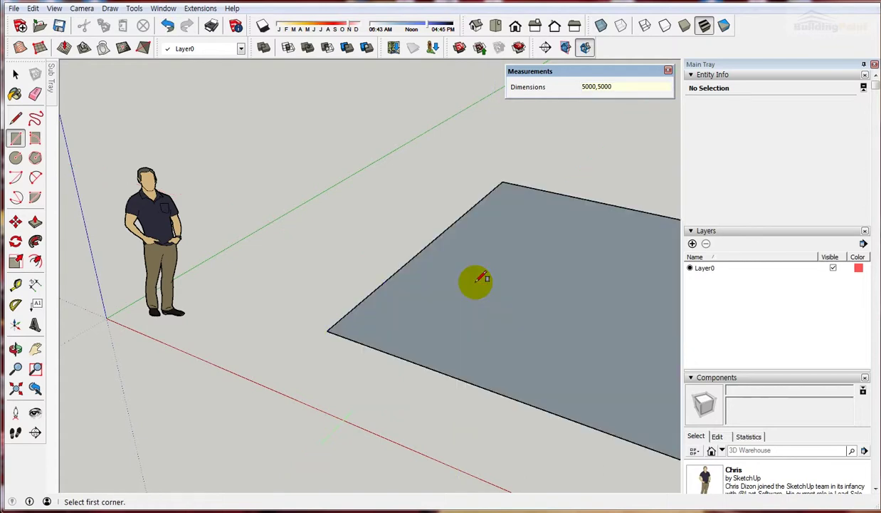
# Offset the square face's edges inward by 300 mm
pyautogui.scroll(-4, 246, 237)
pyautogui.moveTo(381, 271); pyautogui.dragTo(448, 332, button='middle')
pyautogui.scroll(2, 438, 189)
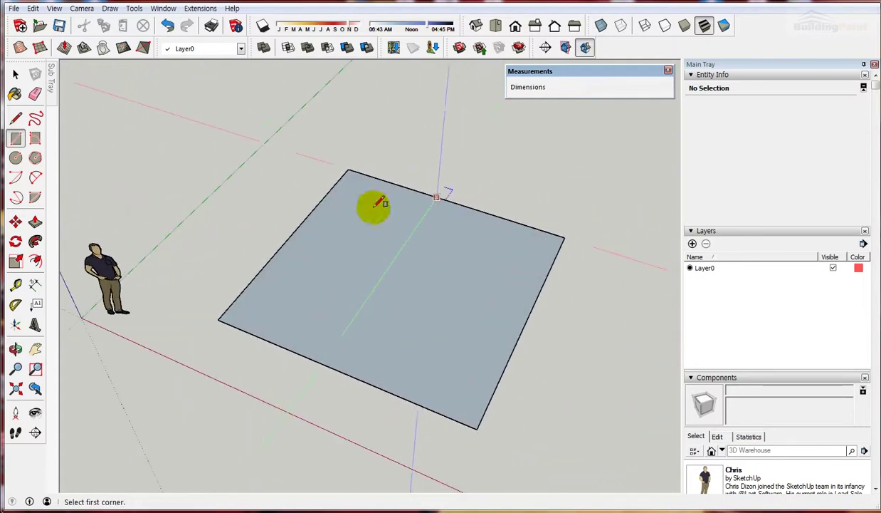
pyautogui.click(35, 261)
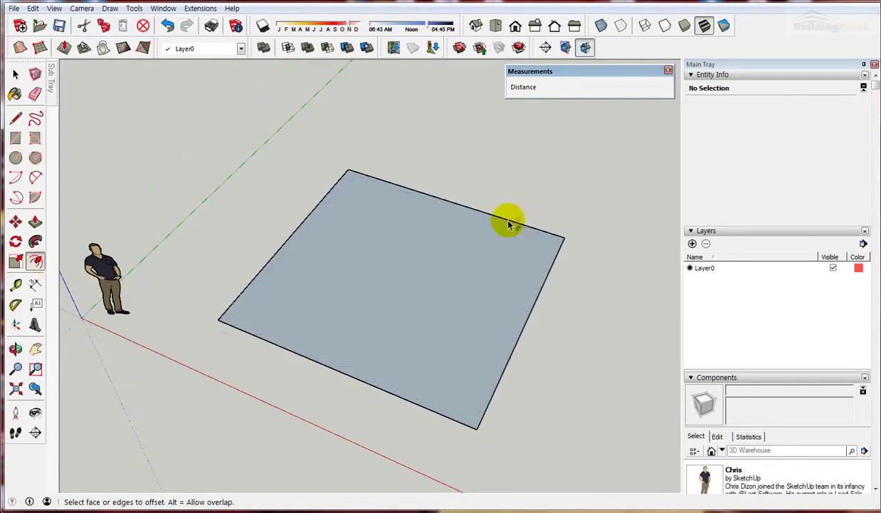
pyautogui.scroll(2, 388, 214)
pyautogui.scroll(-4, 390, 167)
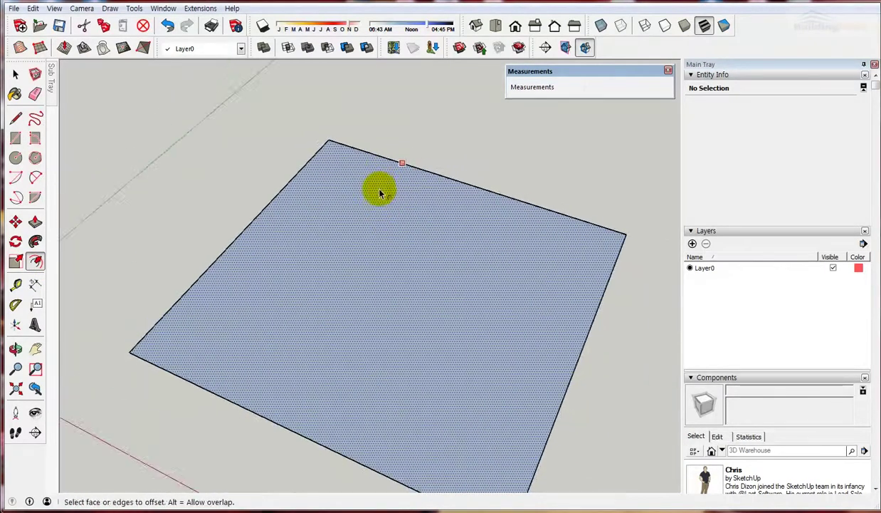
pyautogui.click(442, 184)
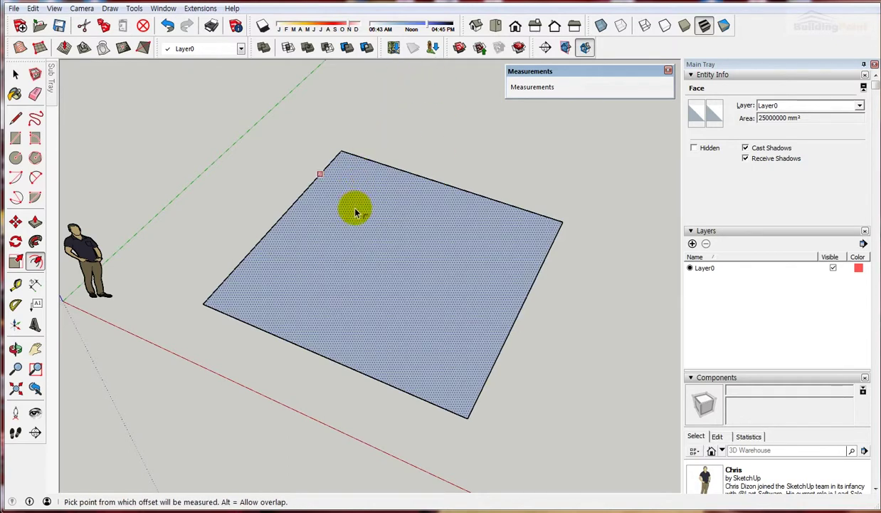
pyautogui.click(377, 242)
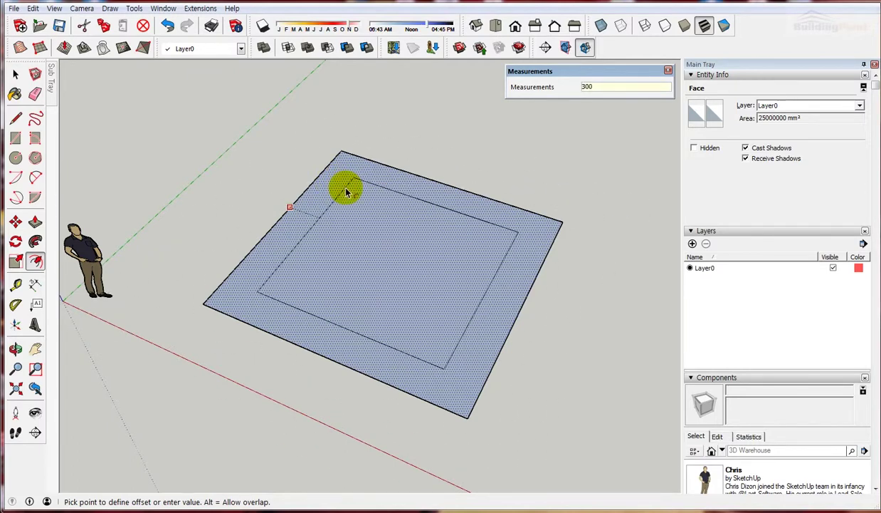
pyautogui.press('Return')
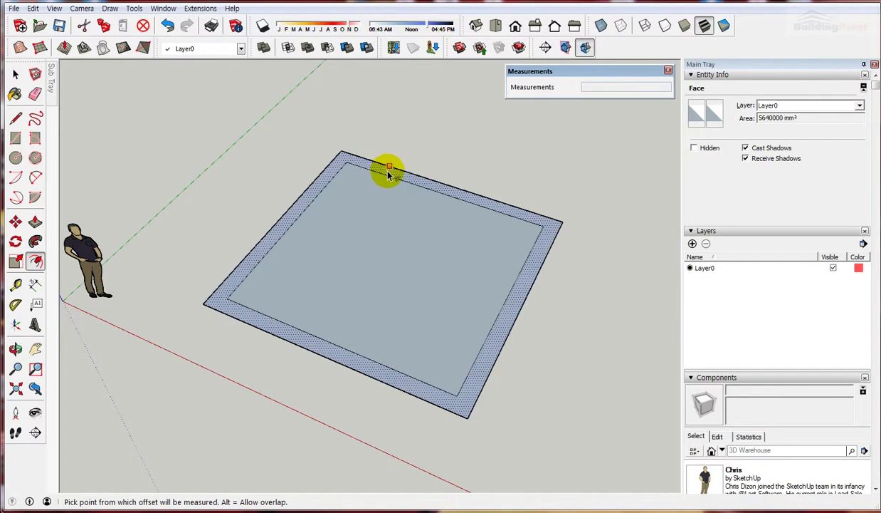
# Try to offset the border face outward beyond the square
pyautogui.click(381, 182)
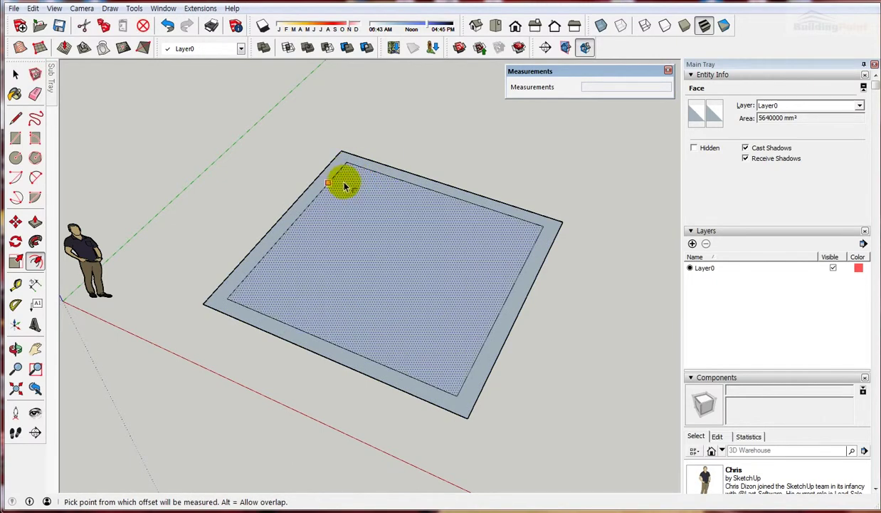
pyautogui.click(376, 164)
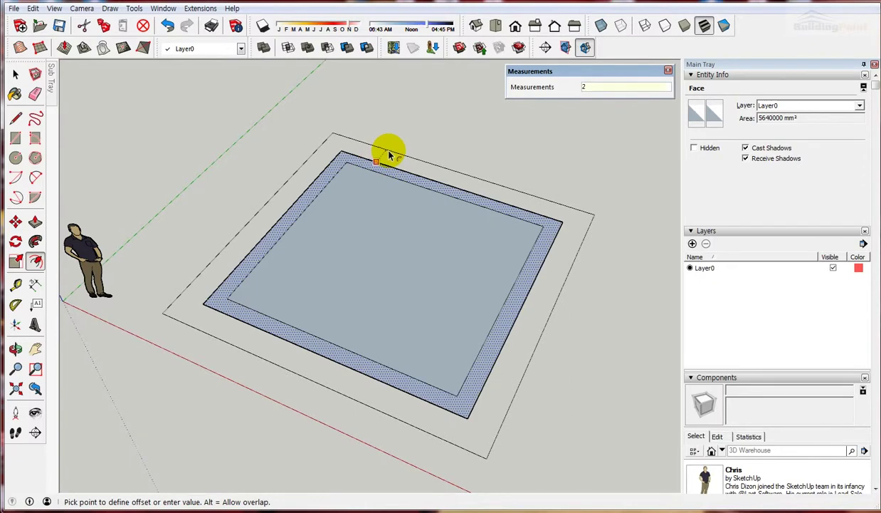
pyautogui.press('Return')
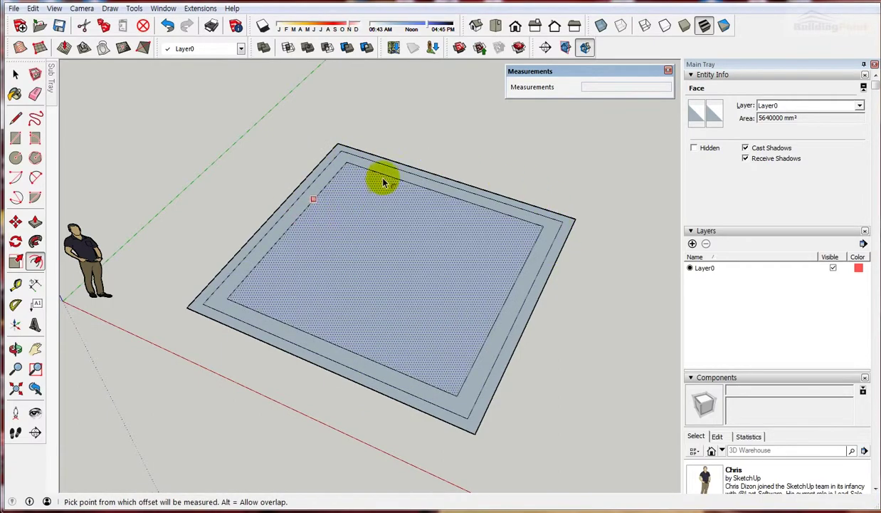
# Undo the outward offset around the square
pyautogui.moveTo(380, 181)
pyautogui.mouseDown(button='middle')
pyautogui.moveTo(374, 203)
pyautogui.moveTo(360, 142)
pyautogui.moveTo(401, 198)
pyautogui.moveTo(388, 189)
pyautogui.mouseUp(button='middle')
pyautogui.scroll(3, 368, 155)
pyautogui.scroll(-4, 279, 150)
pyautogui.click(14, 74)
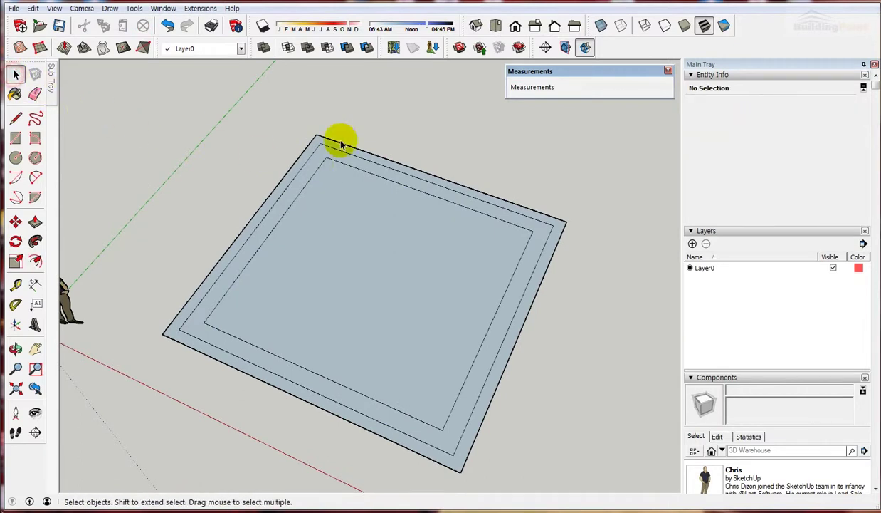
pyautogui.click(168, 25)
# Select two adjacent edges of the inner square and offset only these inward by about 1028 mm
pyautogui.scroll(2, 360, 198)
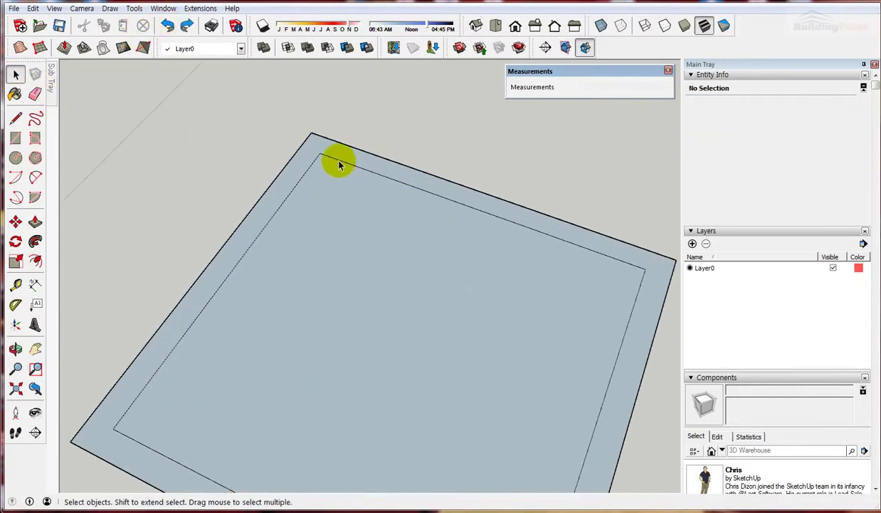
pyautogui.click(338, 158)
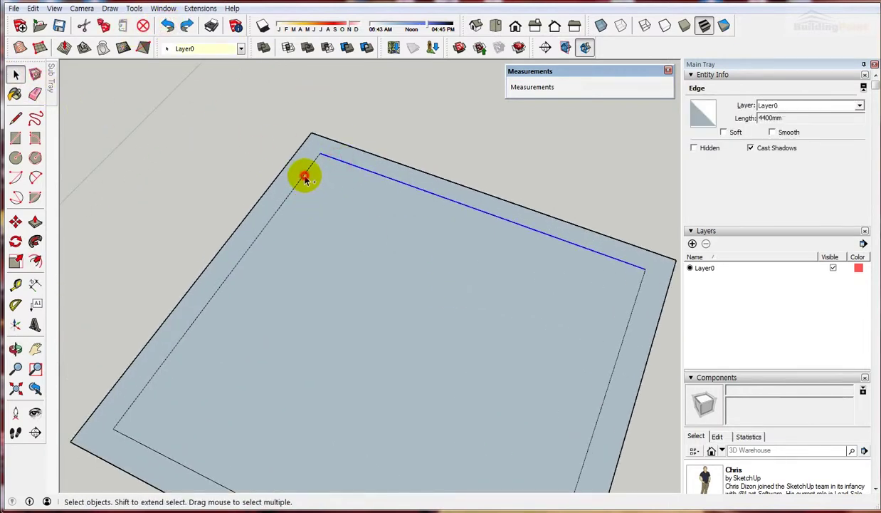
pyautogui.keyDown('shift'); pyautogui.click(305, 178); pyautogui.keyUp('shift')
pyautogui.scroll(-3, 291, 177)
pyautogui.middleClick(338, 219)
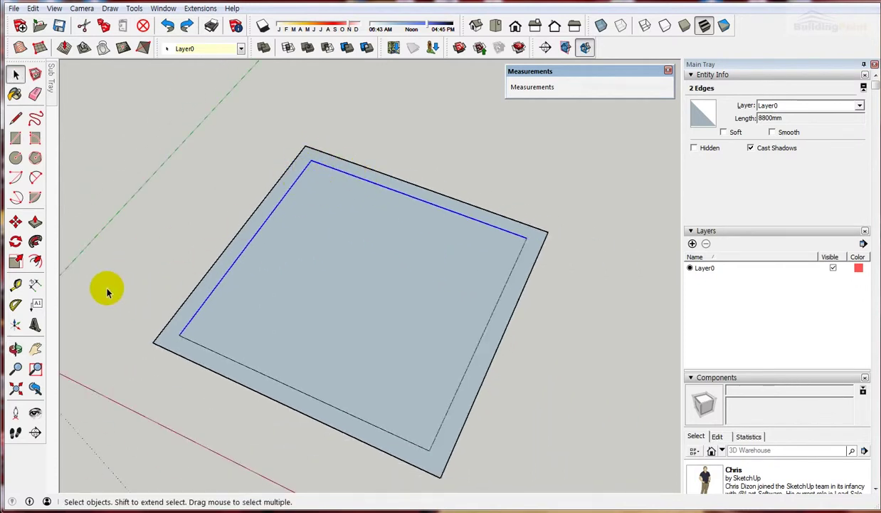
pyautogui.click(36, 261)
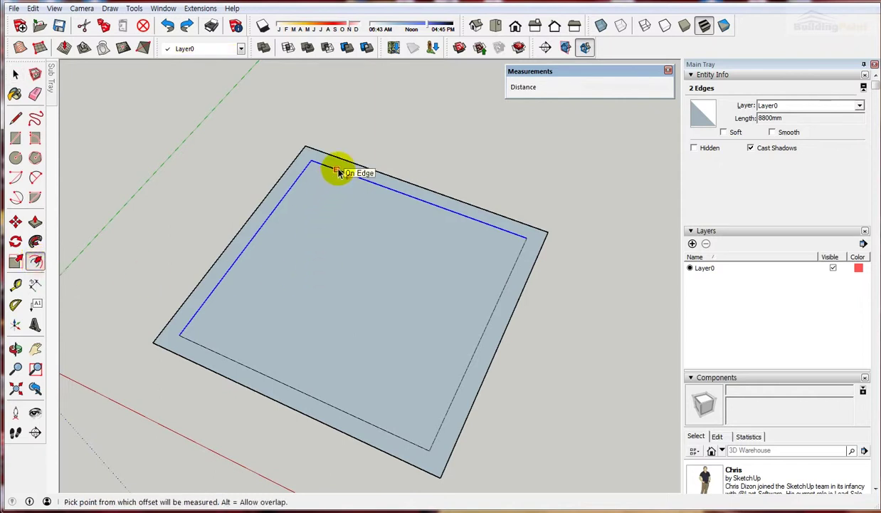
pyautogui.click(397, 258)
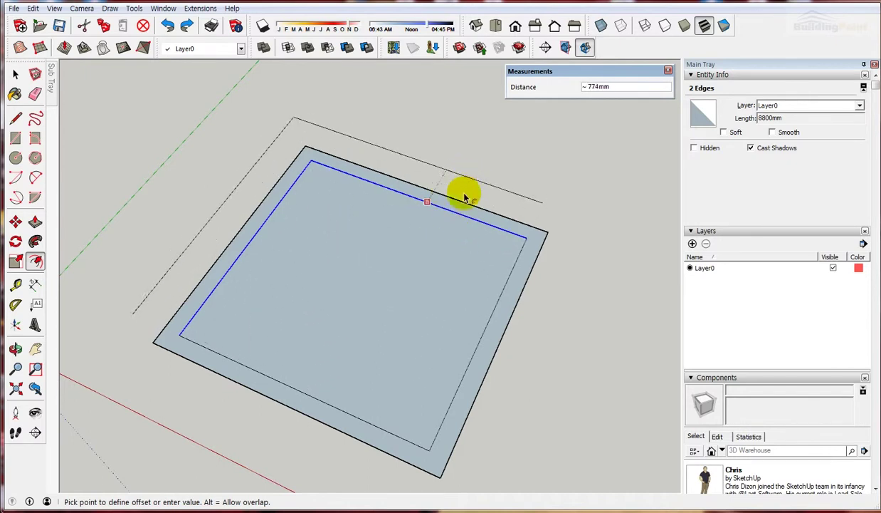
pyautogui.click(451, 258)
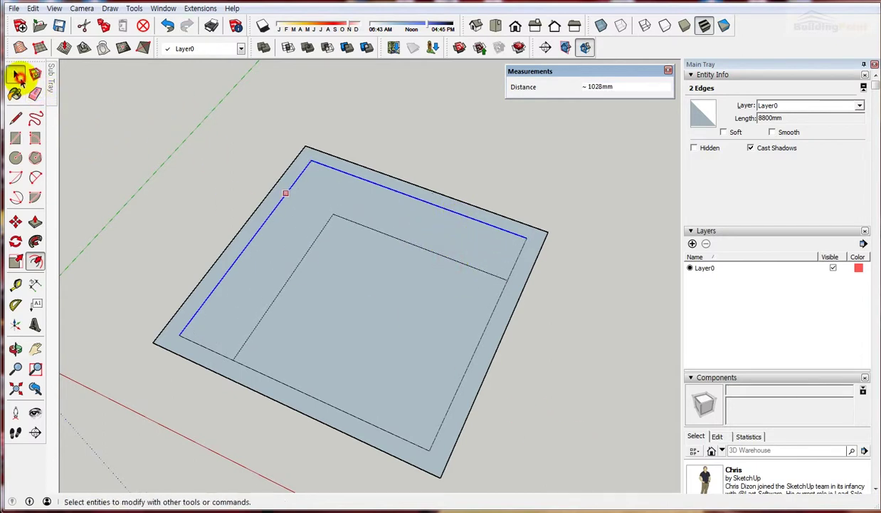
# Select the L-shaped strip and the remaining inner square in turn to check that the faces are separate
pyautogui.click(16, 75)
pyautogui.click(370, 207)
pyautogui.click(367, 303)
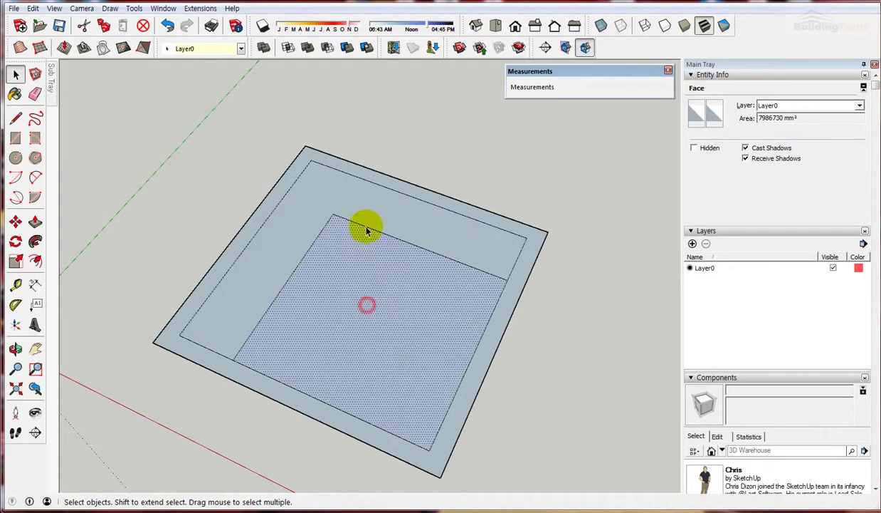
pyautogui.click(365, 211)
pyautogui.click(364, 173)
pyautogui.click(362, 206)
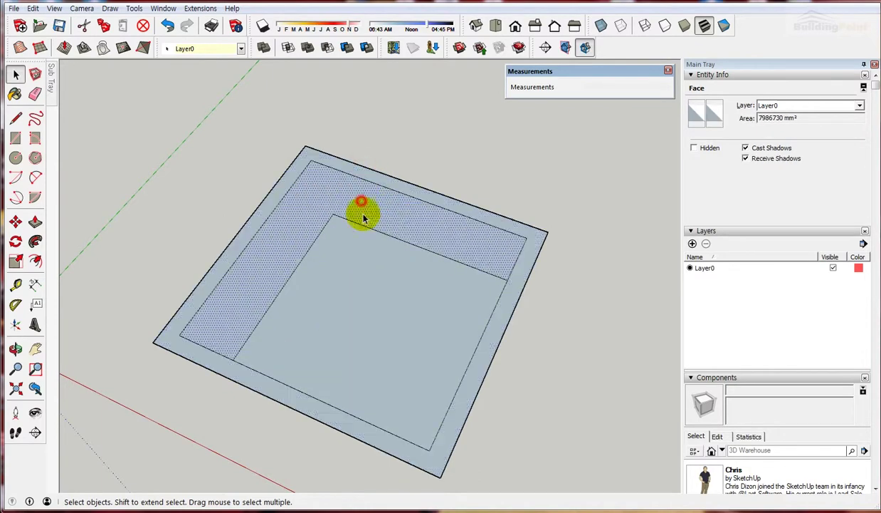
pyautogui.click(382, 281)
pyautogui.moveTo(600, 417); pyautogui.dragTo(492, 361, button='middle')
pyautogui.click(602, 435)
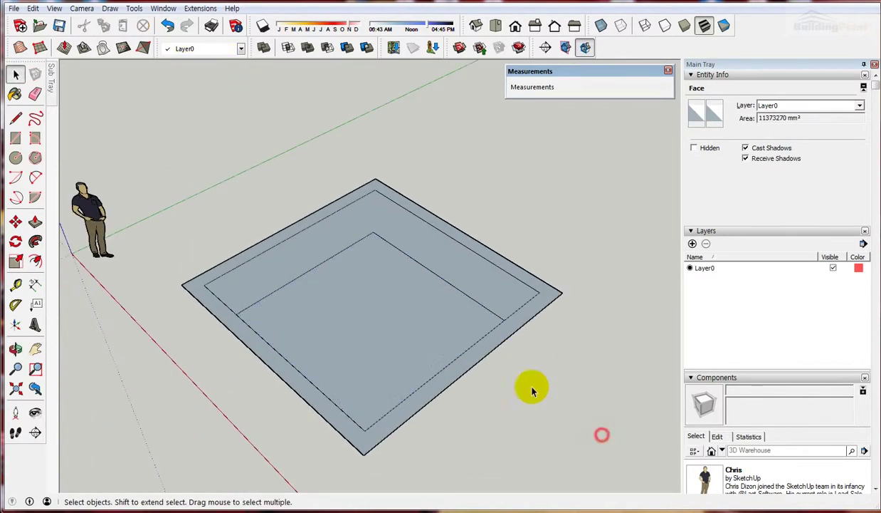
# Draw a closed L-shaped face beside the square with the Line tool, its longest side about 3706 mm
pyautogui.scroll(-3, 272, 257)
pyautogui.moveTo(272, 257); pyautogui.dragTo(186, 142, button='middle')
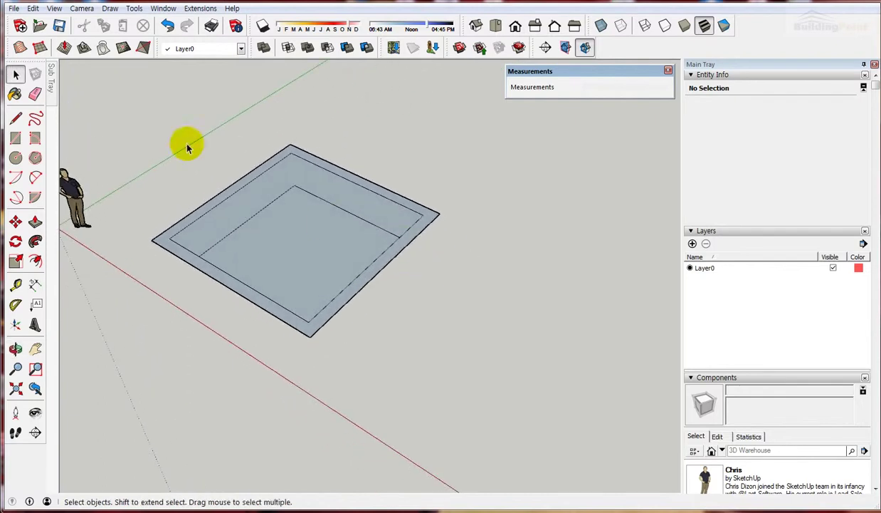
pyautogui.click(17, 118)
pyautogui.moveTo(399, 242); pyautogui.dragTo(403, 282, button='middle')
pyautogui.click(379, 281)
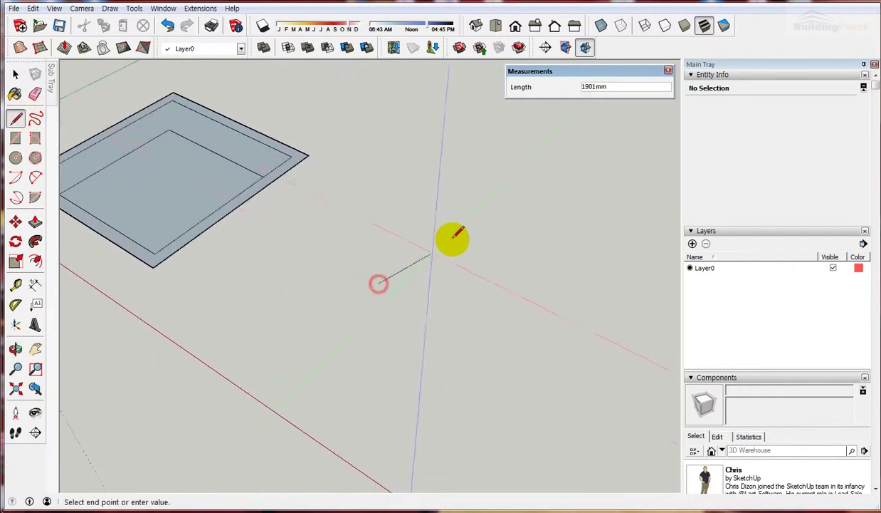
pyautogui.click(456, 206)
pyautogui.click(553, 251)
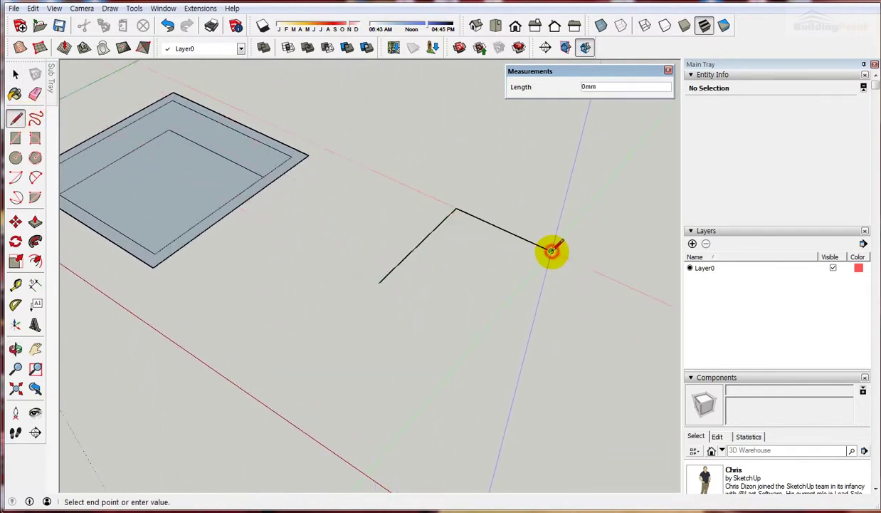
pyautogui.click(511, 287)
pyautogui.click(577, 322)
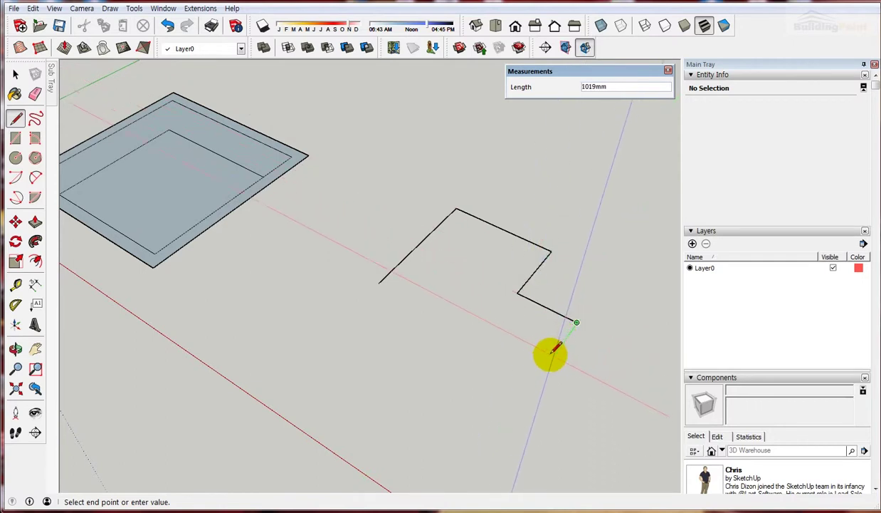
pyautogui.click(380, 278)
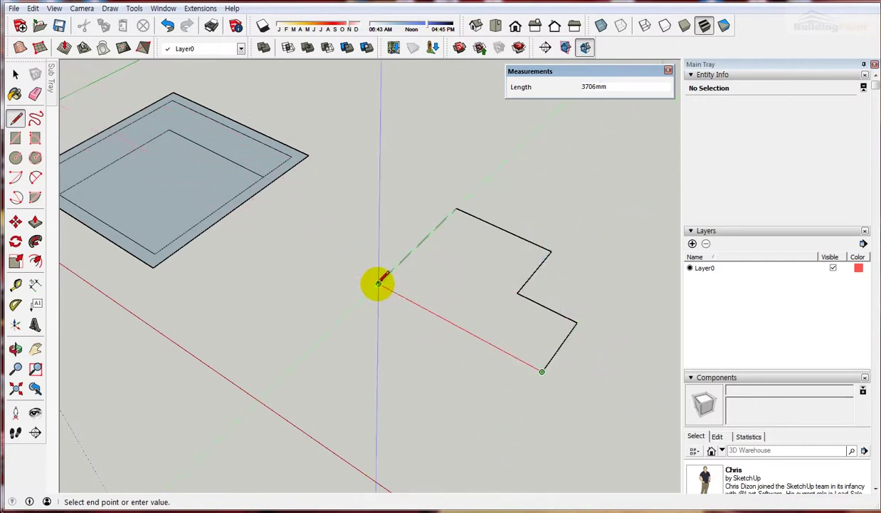
pyautogui.click(379, 284)
# Cut a rectangular notch into the L-shaped face's side by drawing a rectangle across it and erasing its outer edge
pyautogui.scroll(3, 398, 292)
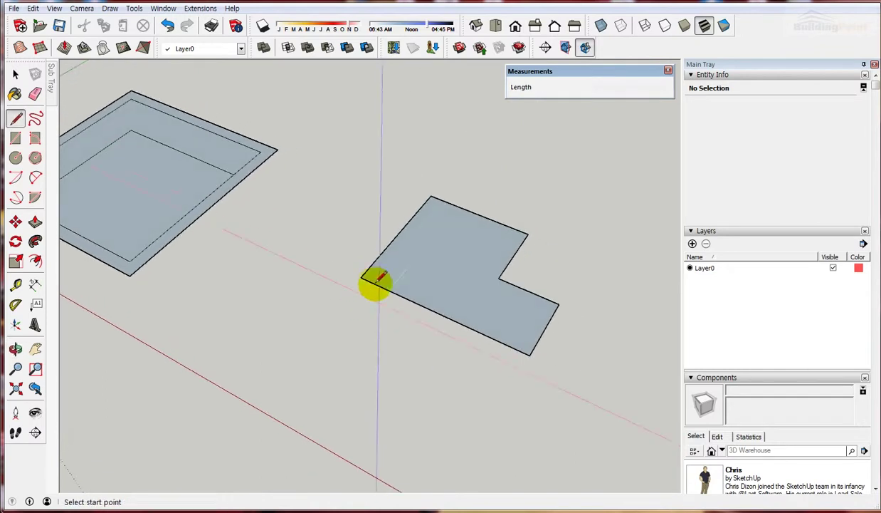
pyautogui.press('r')
pyautogui.click(411, 220)
pyautogui.click(437, 289)
pyautogui.press('space')
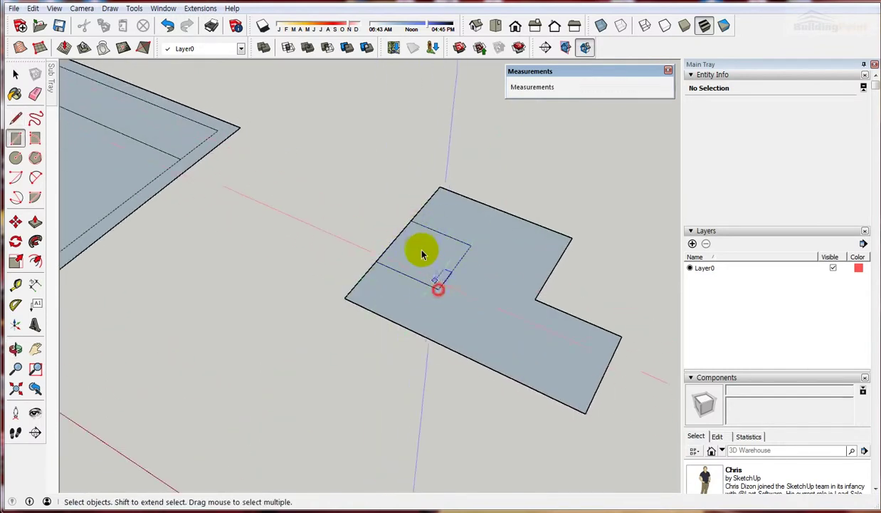
pyautogui.press('e')
pyautogui.click(399, 239)
pyautogui.moveTo(217, 207); pyautogui.dragTo(427, 237, button='middle')
pyautogui.press('space')
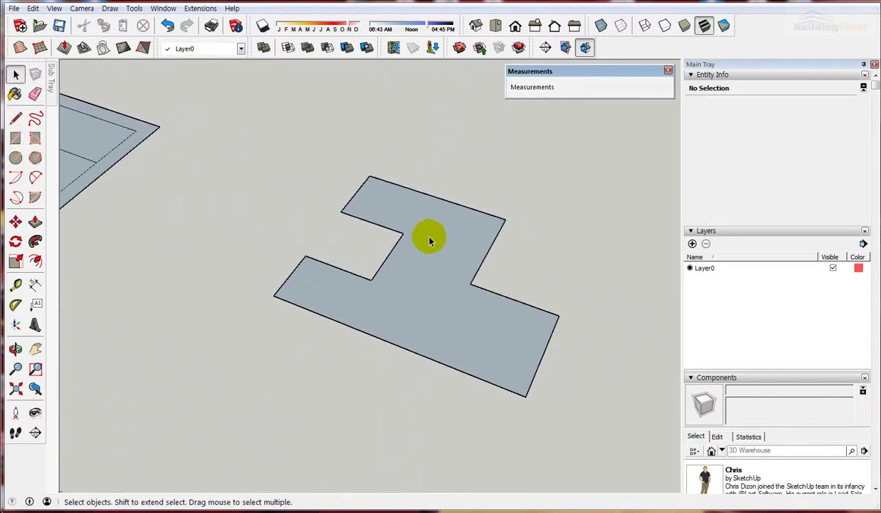
pyautogui.click(427, 236)
pyautogui.click(281, 181)
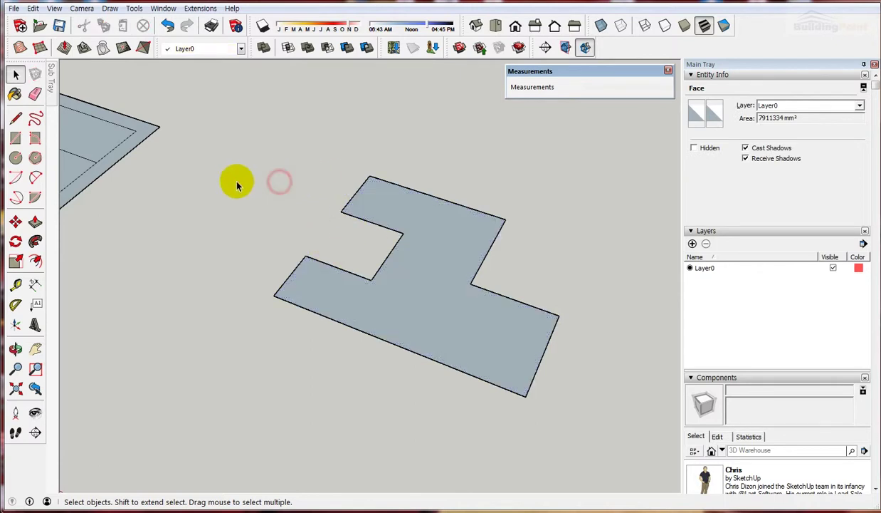
# Try to offset only the longest edge of the notched face, then clear the selection
pyautogui.click(335, 318)
pyautogui.scroll(3, 363, 347)
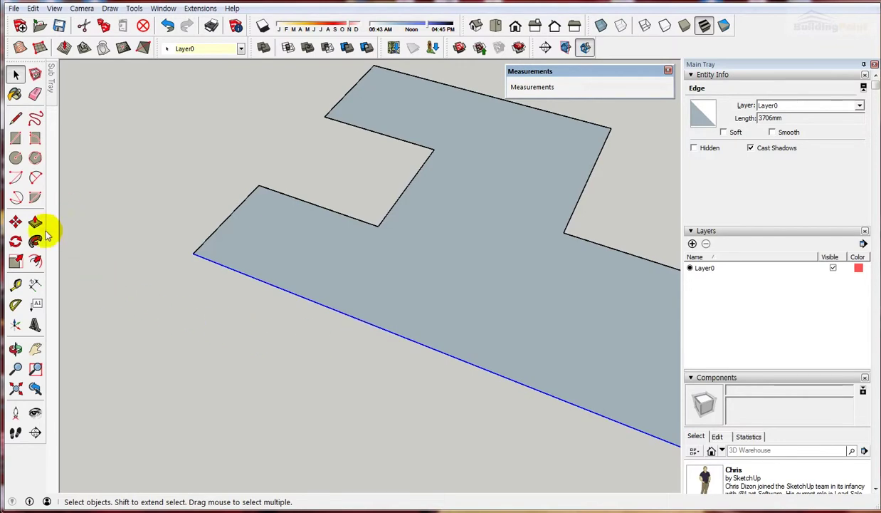
pyautogui.click(35, 261)
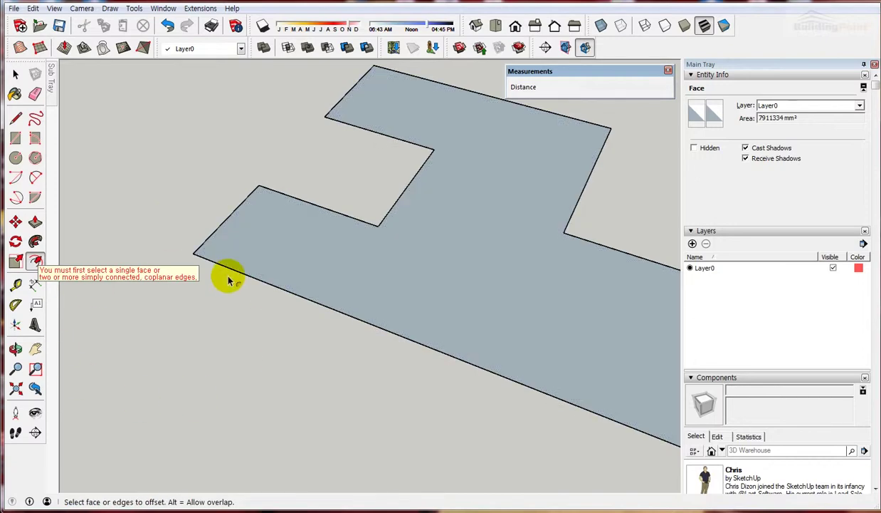
pyautogui.click(16, 74)
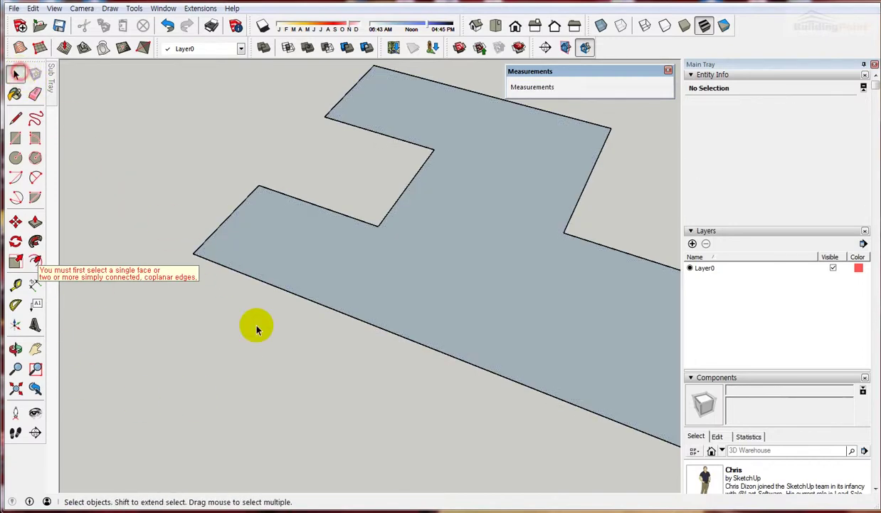
pyautogui.click(336, 426)
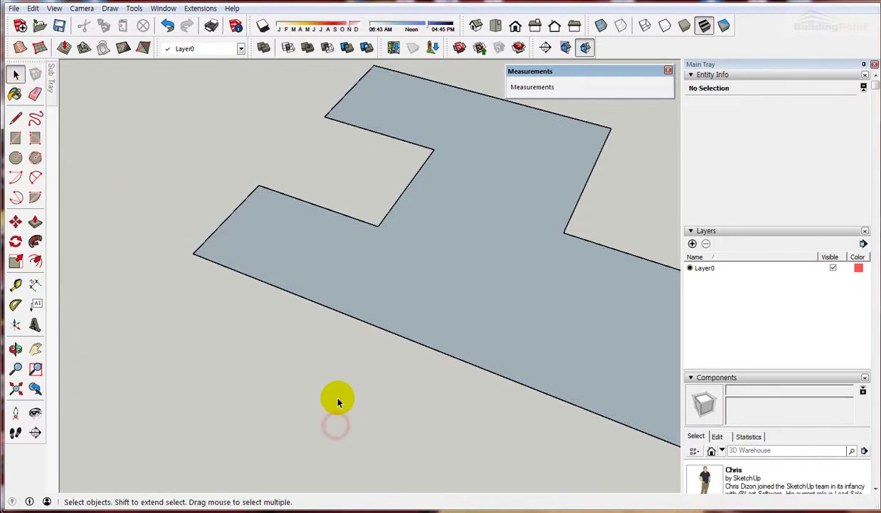
# Try to offset the notched face's longest edge together with the adjoining short end edge, then cancel the offset
pyautogui.click(435, 274)
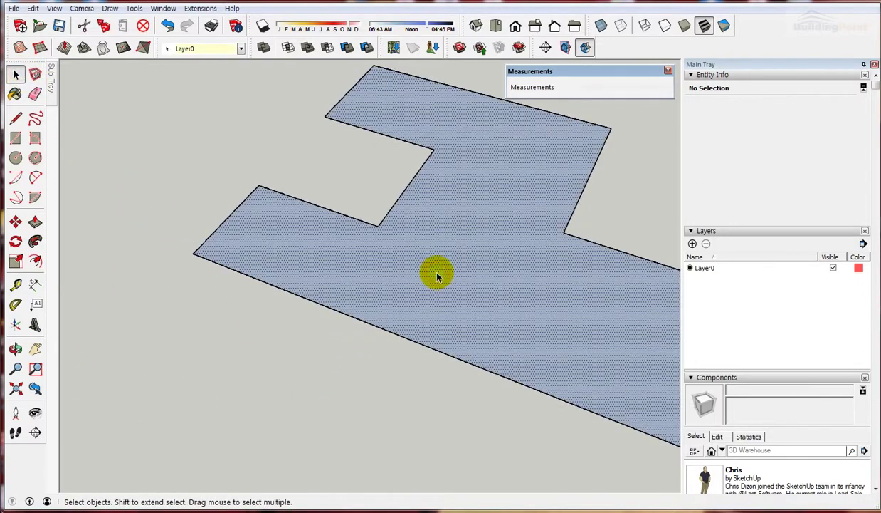
pyautogui.click(210, 263)
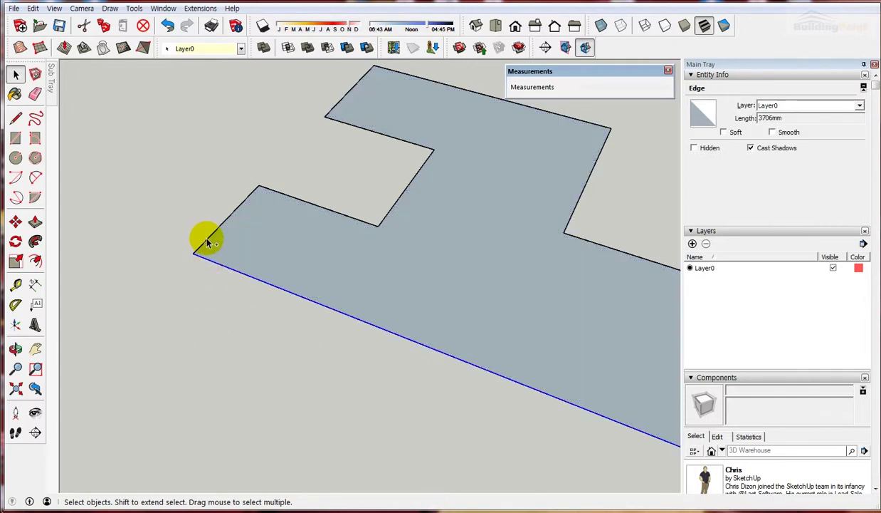
pyautogui.press('f')
pyautogui.click(235, 209)
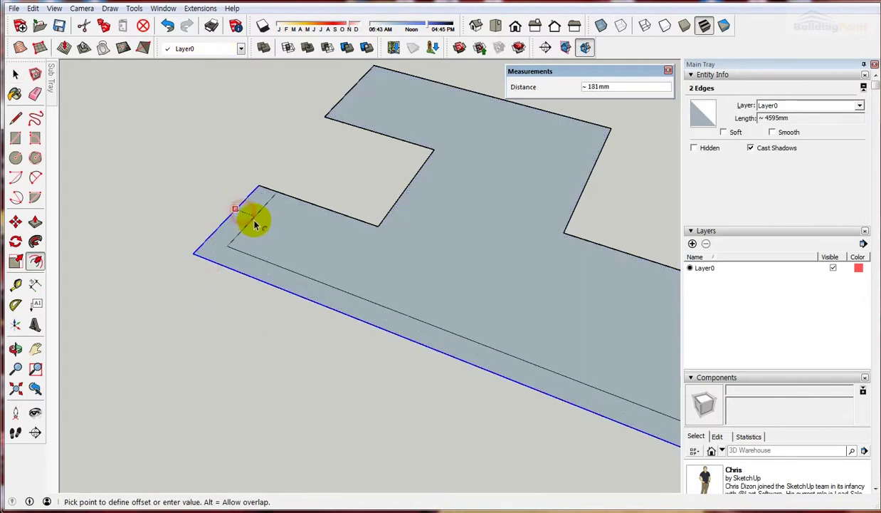
pyautogui.press('Escape')
pyautogui.click(15, 74)
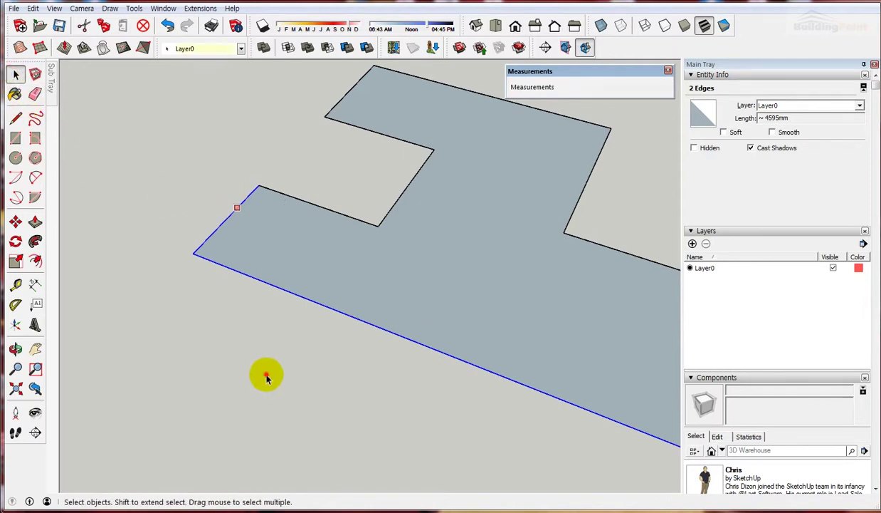
# Try to offset the whole notched face inward by about 579 mm with overlaps trimmed, then undo the offset
pyautogui.scroll(-2, 288, 283)
pyautogui.click(371, 252)
pyautogui.moveTo(370, 263); pyautogui.dragTo(377, 294, button='middle')
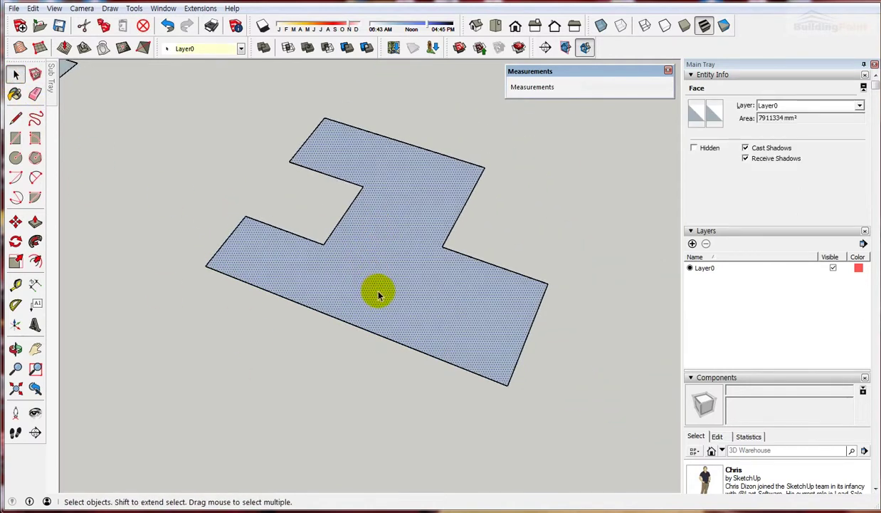
pyautogui.click(35, 261)
pyautogui.click(406, 152)
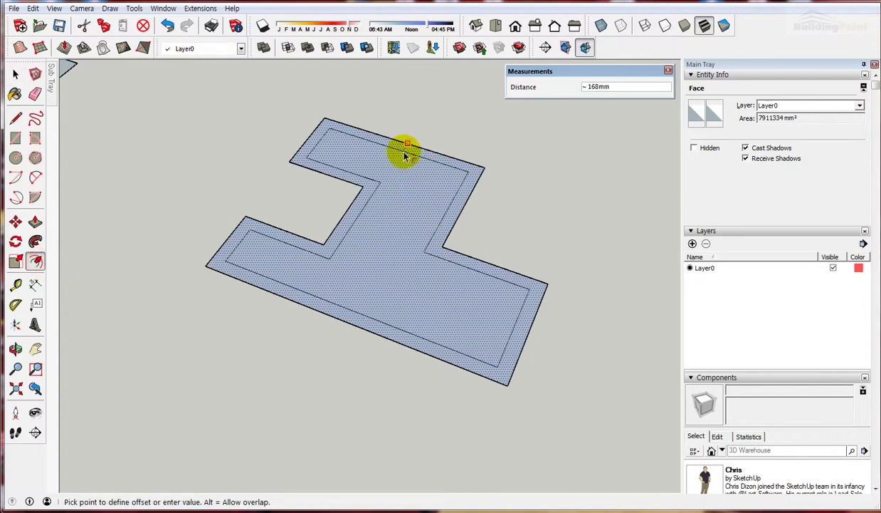
pyautogui.scroll(1, 404, 157)
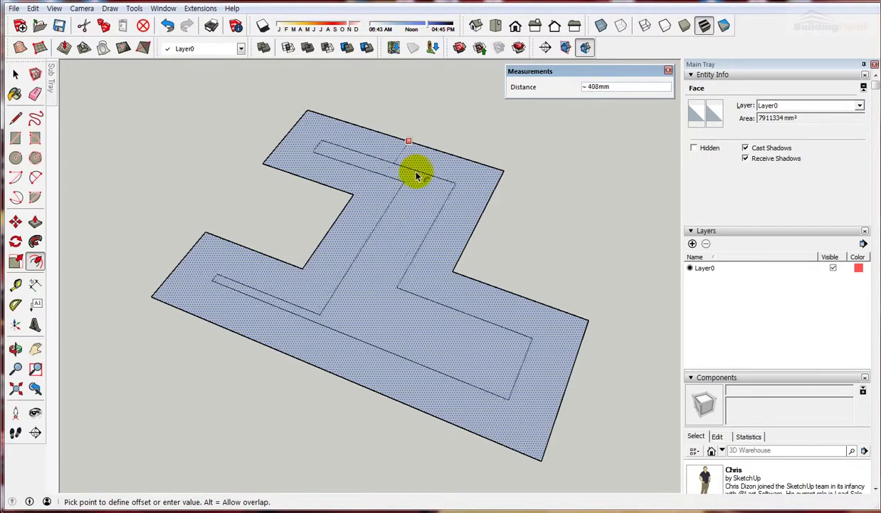
pyautogui.click(415, 188)
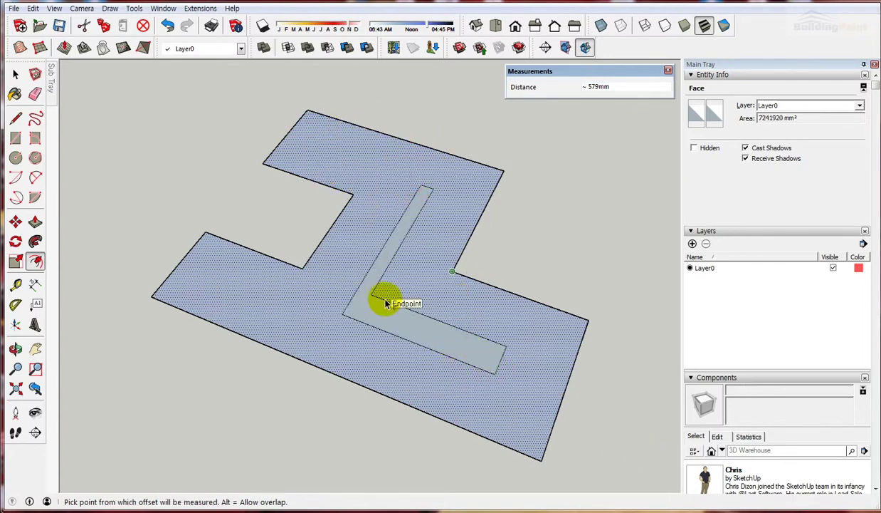
pyautogui.hotkey('ctrl', 'z')
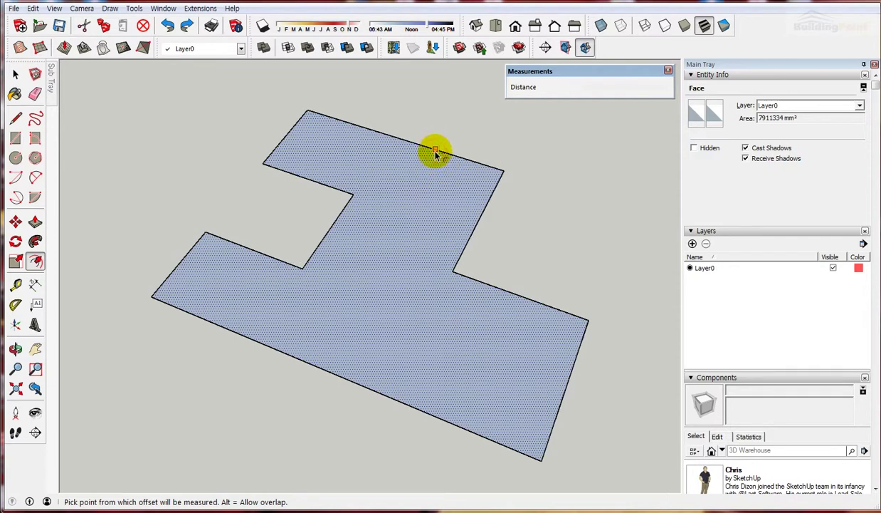
# Offset the notched face's outline inward by about 569 mm with overlap allowed
pyautogui.click(435, 150)
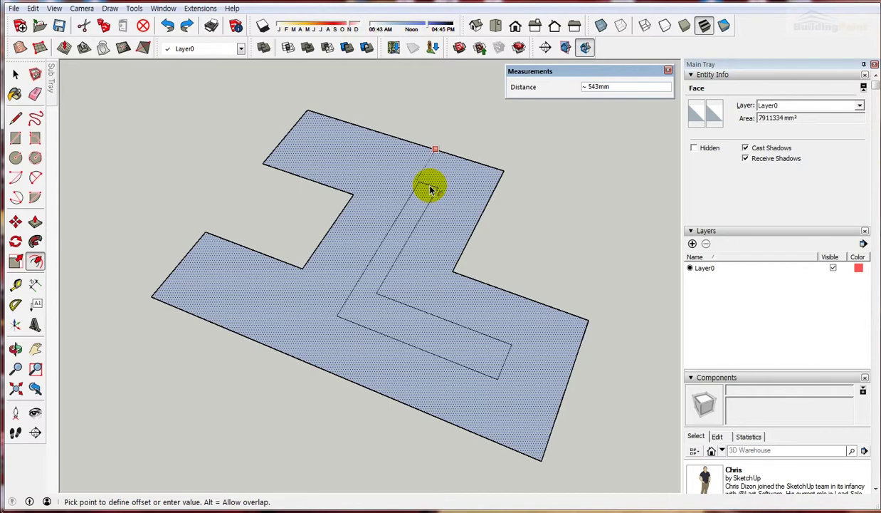
pyautogui.press('alt')
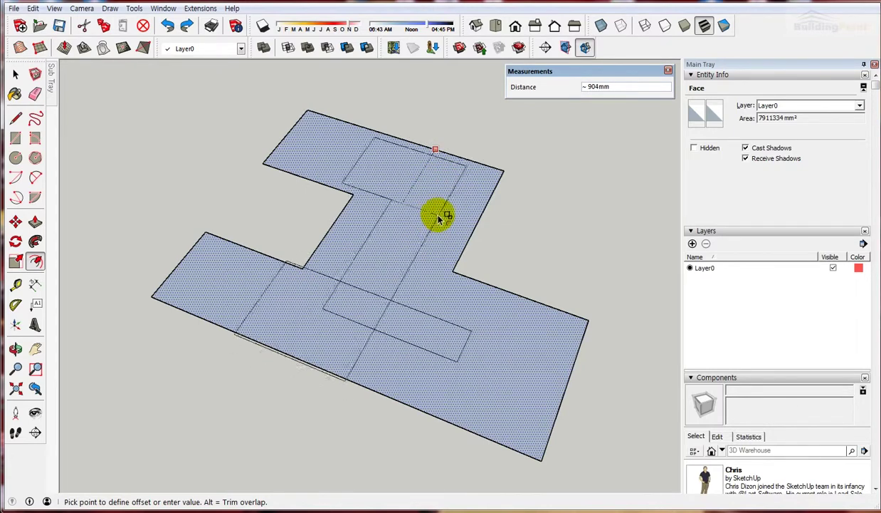
pyautogui.click(446, 196)
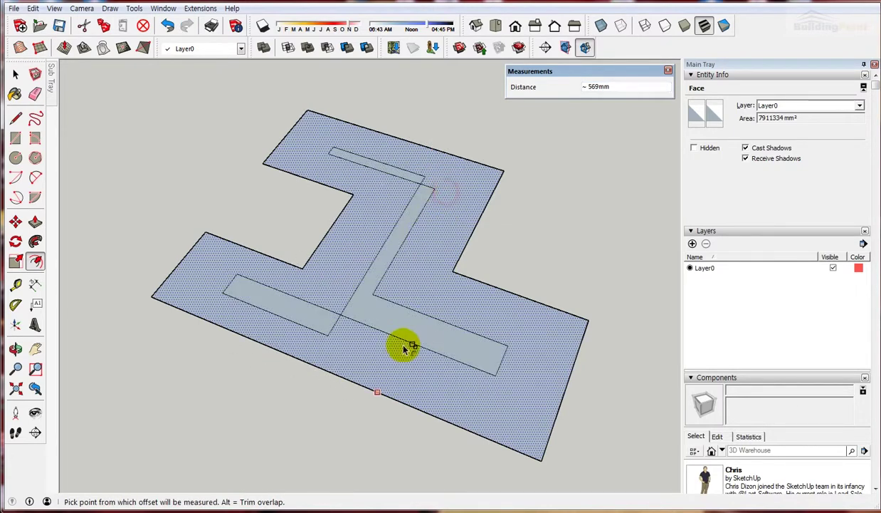
# Select the faces and edges of the overlapping offset and outer outline in turn to check how the shape is divided
pyautogui.click(16, 74)
pyautogui.scroll(3, 400, 192)
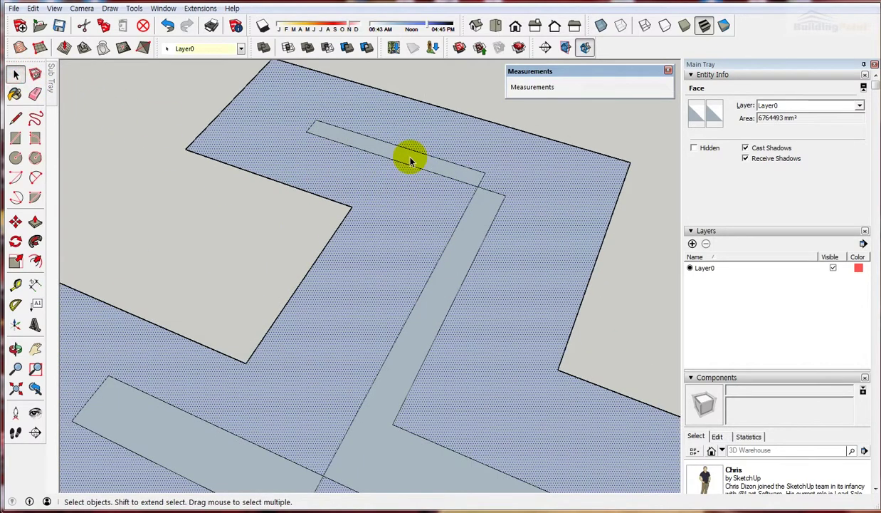
pyautogui.click(411, 160)
pyautogui.click(481, 217)
pyautogui.scroll(-3, 484, 150)
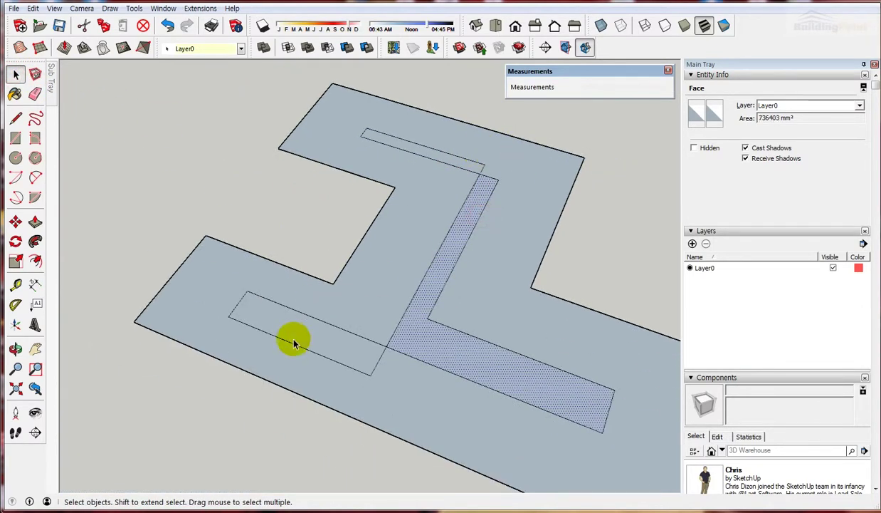
pyautogui.click(352, 342)
pyautogui.click(433, 344)
pyautogui.click(466, 158)
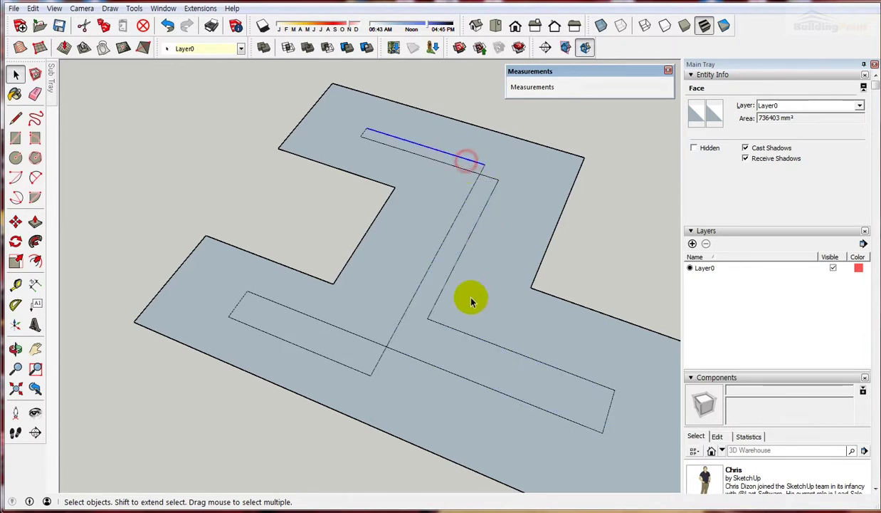
pyautogui.click(443, 273)
pyautogui.scroll(-3, 207, 254)
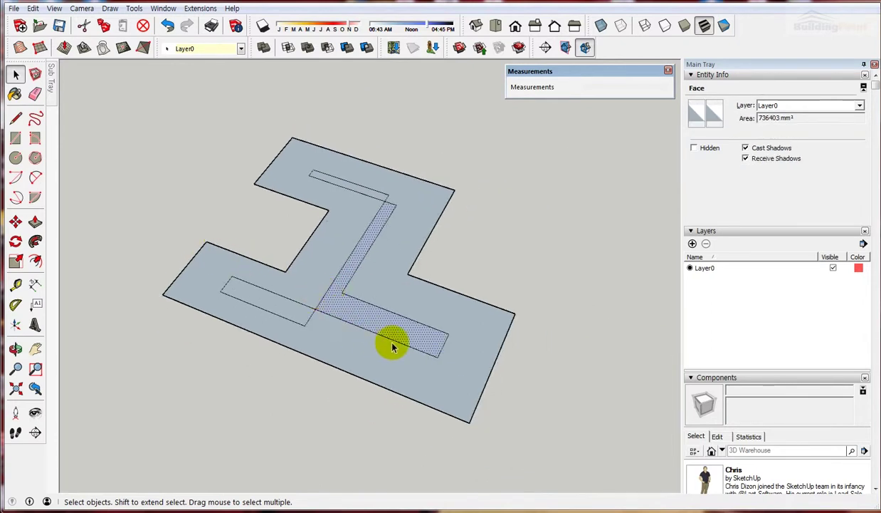
pyautogui.keyDown('shift'); pyautogui.moveTo(389, 332); pyautogui.dragTo(228, 266, button='middle'); pyautogui.keyUp('shift')
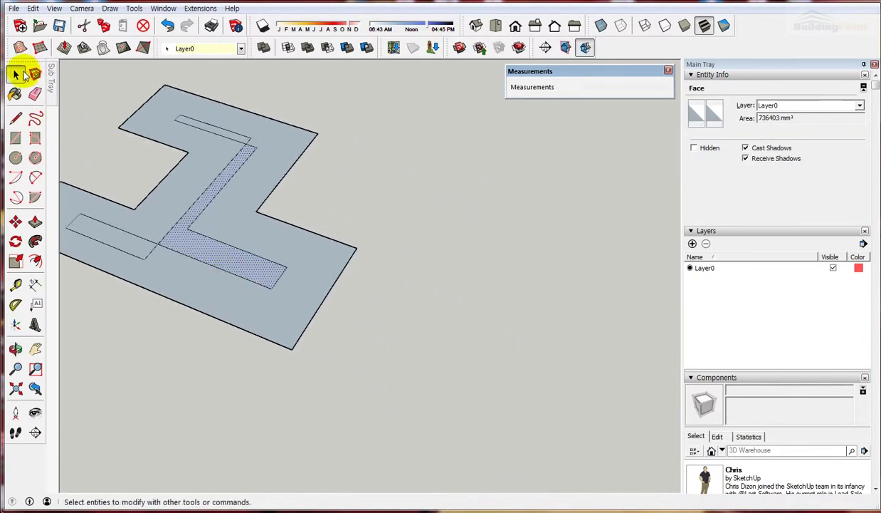
pyautogui.click(305, 150)
pyautogui.click(301, 229)
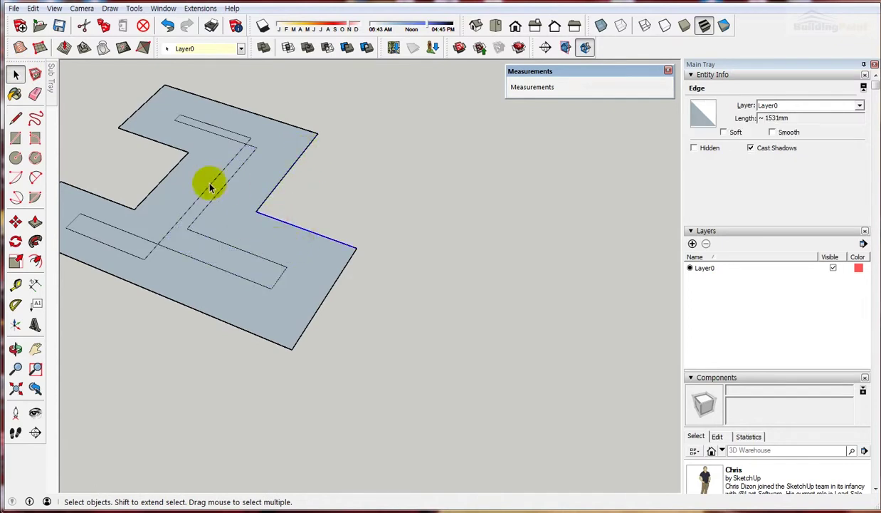
# Draw a separate rectangle of about 921 by 1655 mm on the ground beside the notched face
pyautogui.press('r')
pyautogui.click(415, 369)
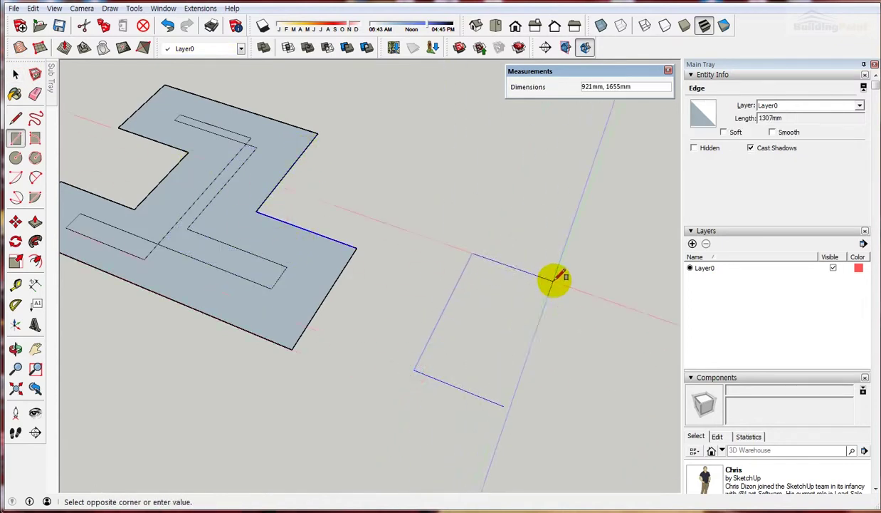
pyautogui.click(556, 279)
pyautogui.moveTo(564, 314); pyautogui.dragTo(484, 354, button='middle')
# Split the new rectangle into two equal faces with a line between the midpoints of its long edges
pyautogui.press('l')
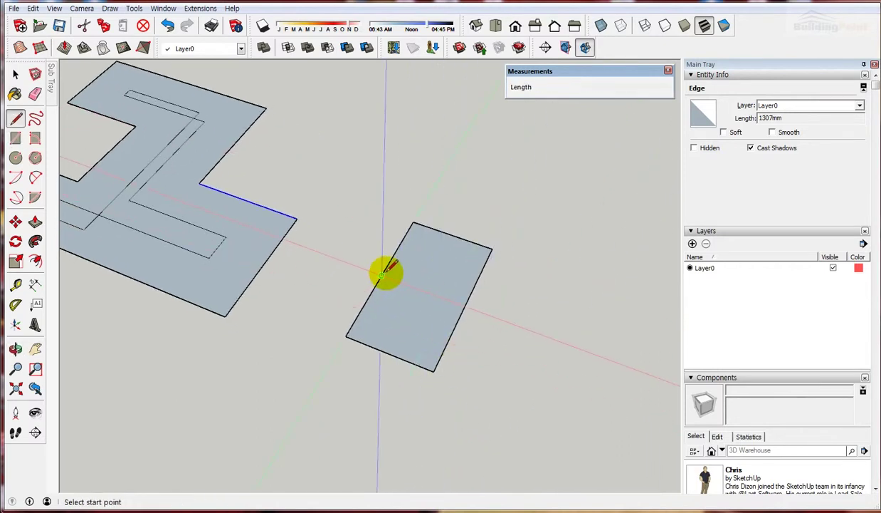
pyautogui.click(382, 278)
pyautogui.click(466, 306)
pyautogui.press('space')
pyautogui.click(544, 337)
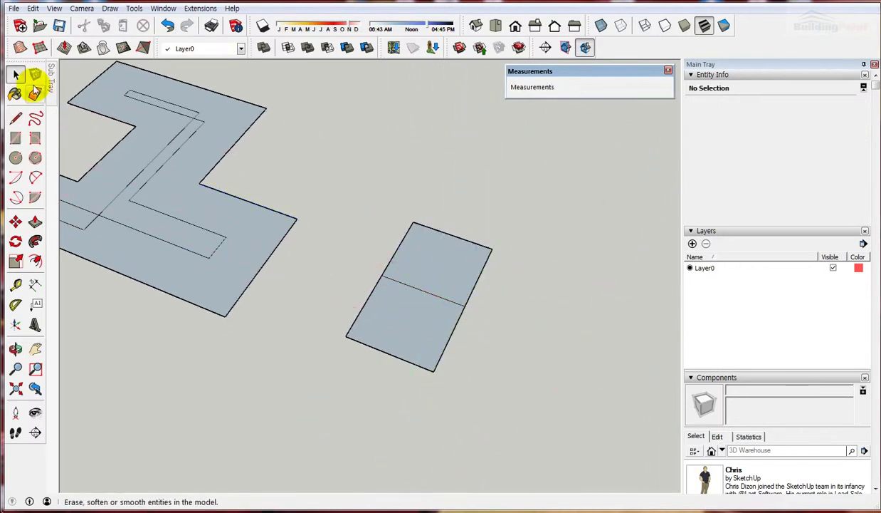
# Try to offset both halves of the split rectangle at the same time
pyautogui.click(440, 266)
pyautogui.keyDown('shift'); pyautogui.click(420, 348); pyautogui.keyUp('shift')
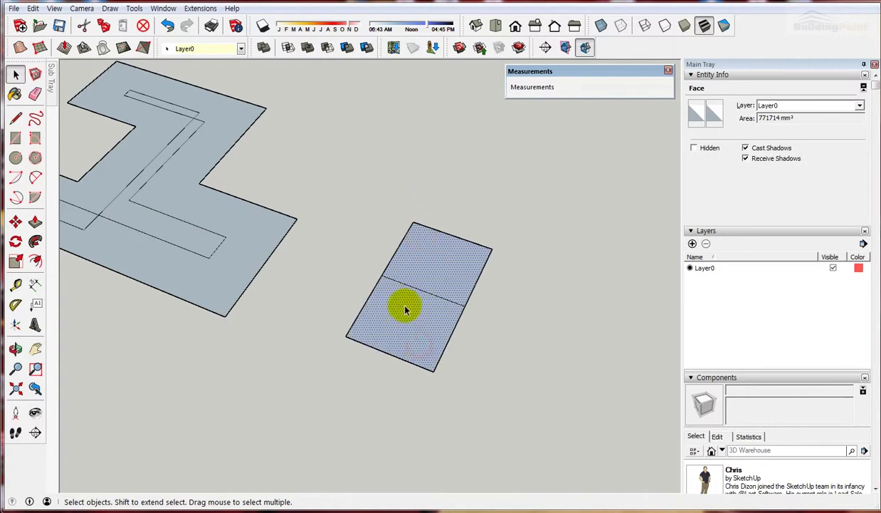
pyautogui.click(36, 262)
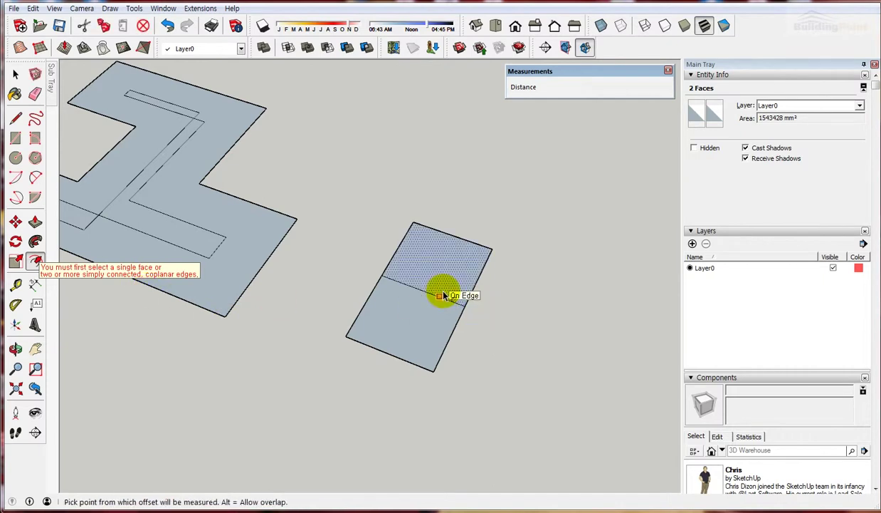
pyautogui.click(445, 234)
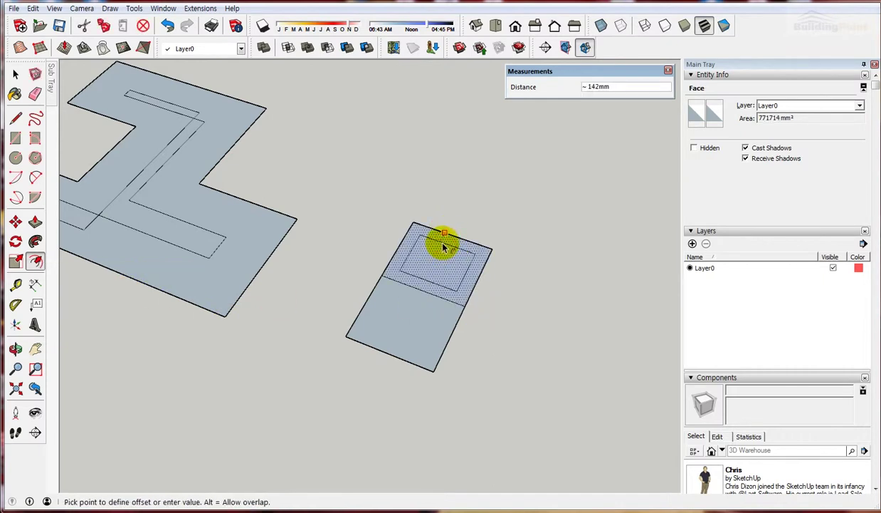
pyautogui.press('Escape')
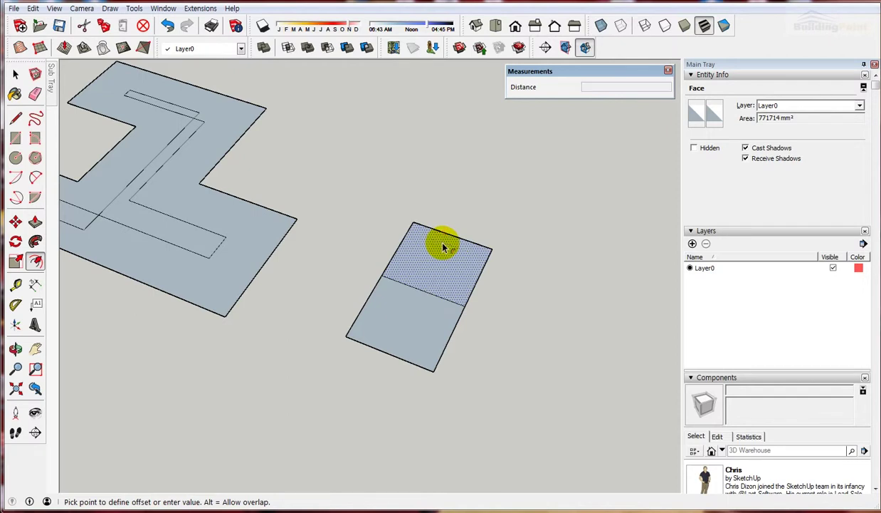
pyautogui.moveTo(433, 281); pyautogui.dragTo(338, 279, button='middle')
pyautogui.scroll(2, 340, 270)
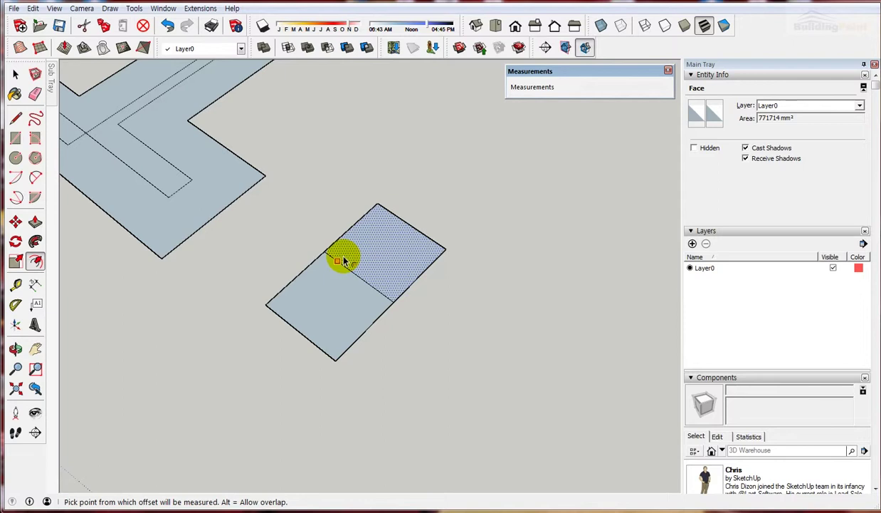
pyautogui.click(70, 182)
pyautogui.click(16, 74)
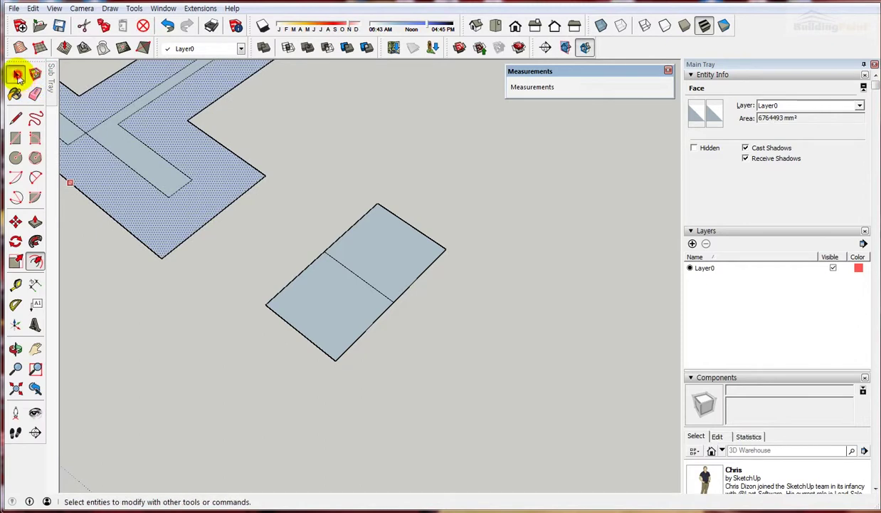
pyautogui.scroll(3, 358, 248)
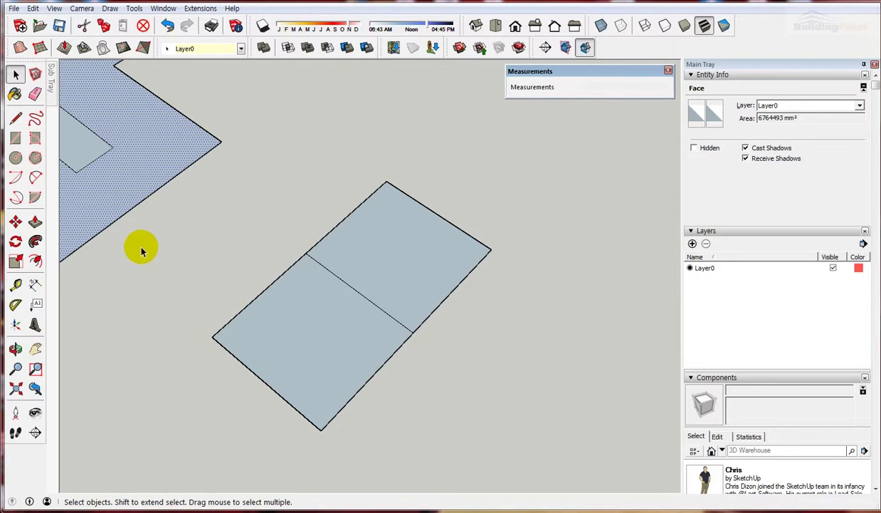
# Offset one half of the split rectangle inward and repeat the same offset distance on the other half
pyautogui.click(36, 265)
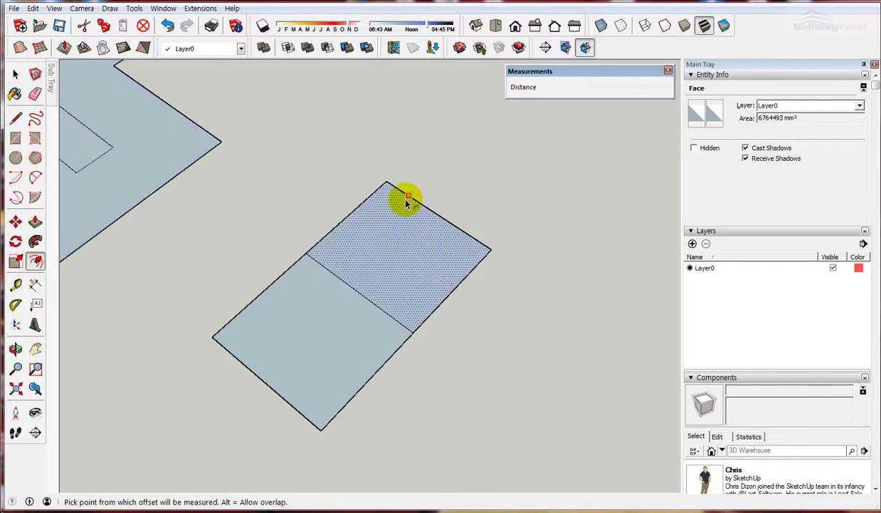
pyautogui.click(403, 199)
pyautogui.click(405, 206)
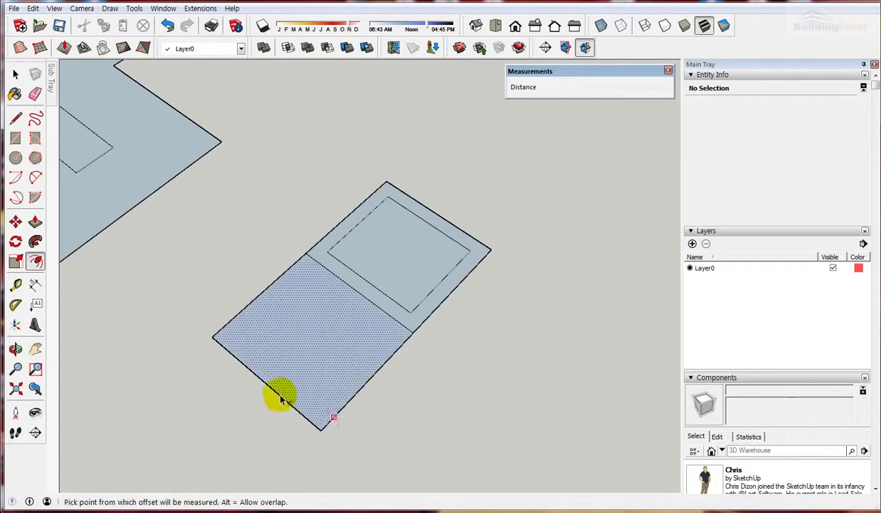
pyautogui.doubleClick(294, 283)
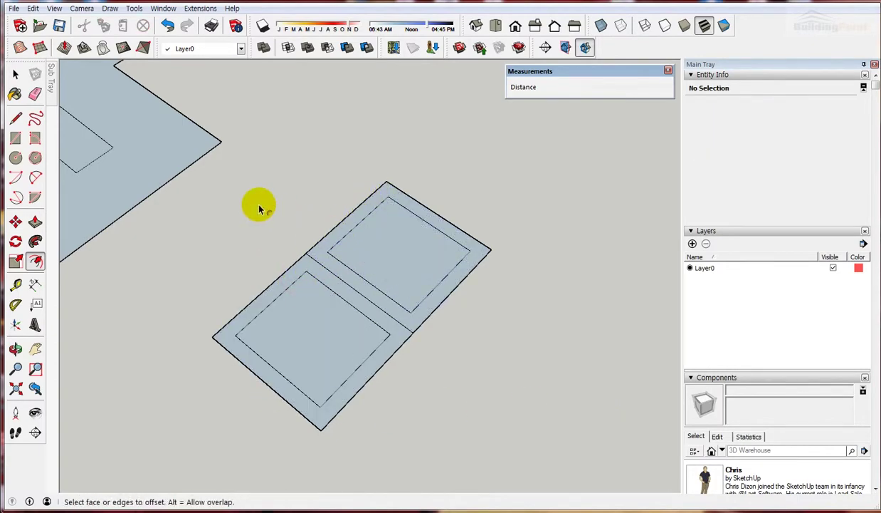
# Repeat the same offset distance on the notched shape's outer face, its narrow L-shaped inner face and the newly inset face
pyautogui.scroll(-2, 484, 280)
pyautogui.scroll(2, 222, 151)
pyautogui.doubleClick(214, 174)
pyautogui.scroll(-1, 643, 341)
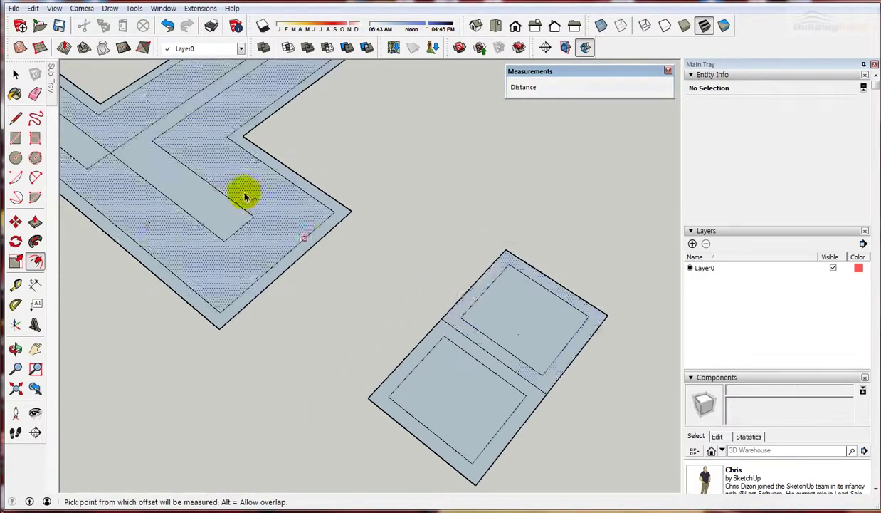
pyautogui.scroll(1, 221, 202)
pyautogui.doubleClick(198, 217)
pyautogui.scroll(-1, 517, 334)
pyautogui.scroll(3, 125, 123)
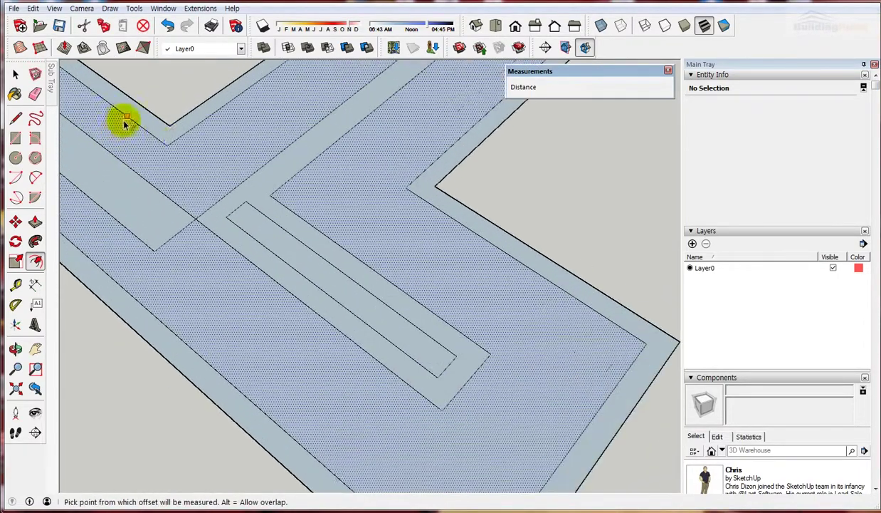
pyautogui.doubleClick(221, 176)
pyautogui.scroll(-3, 163, 154)
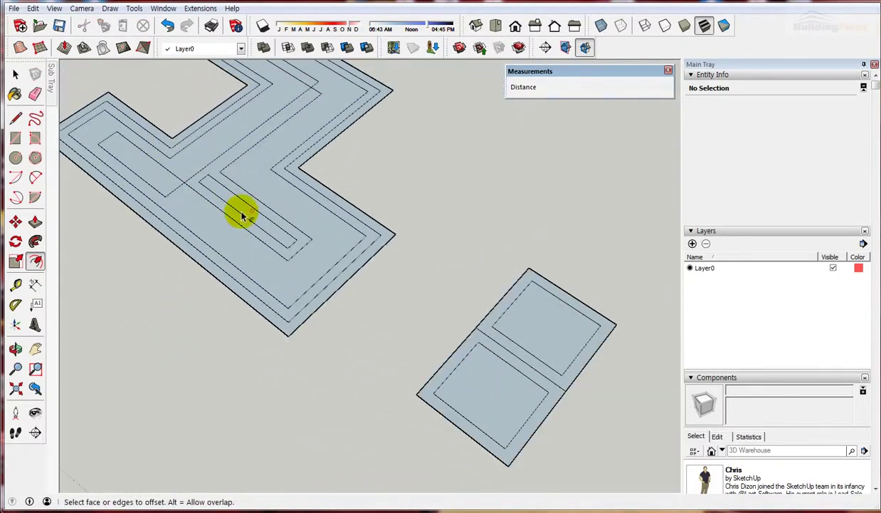